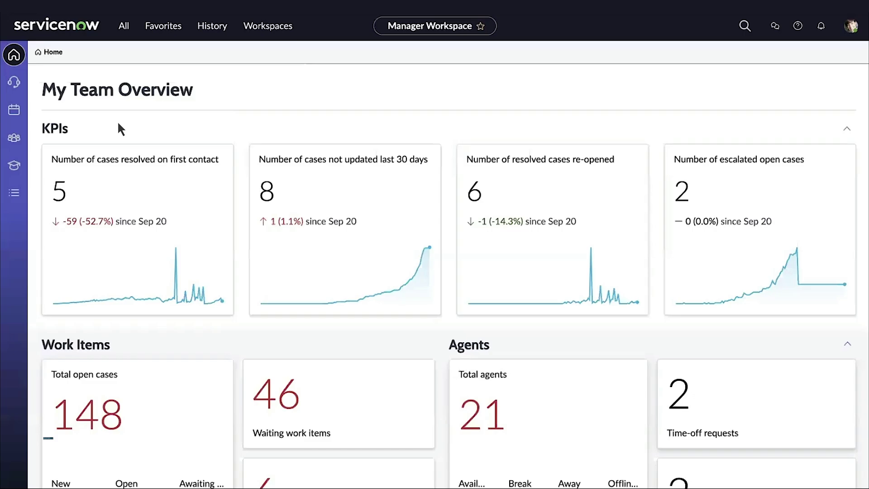
Go from My Team Overview to the Channels and queues page in the Manager Workspace sidebar
{"action": "left_click", "coordinate": [13, 83]}
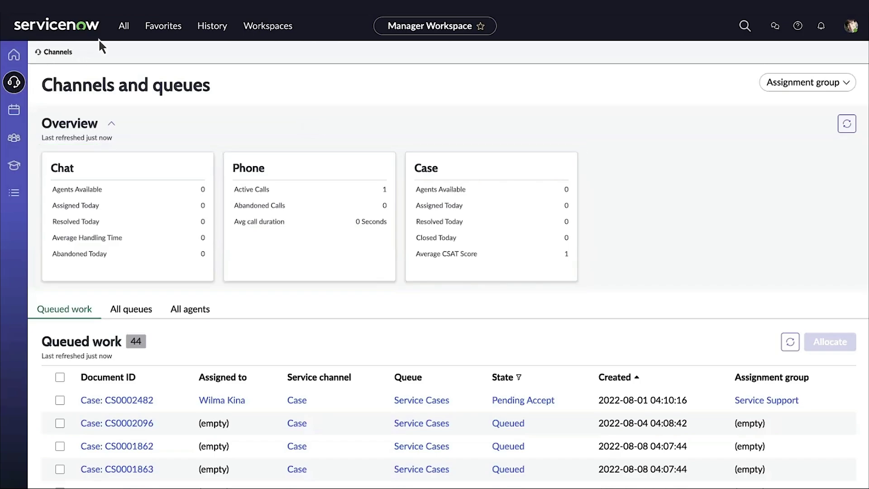
Open Channel Management > Service Channels from the All menu
{"action": "left_click", "coordinate": [124, 26]}
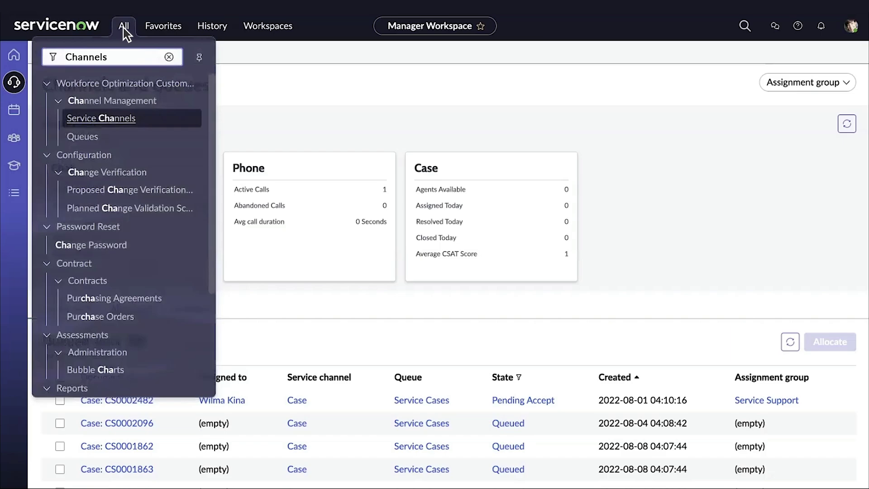
{"action": "left_click", "coordinate": [100, 119]}
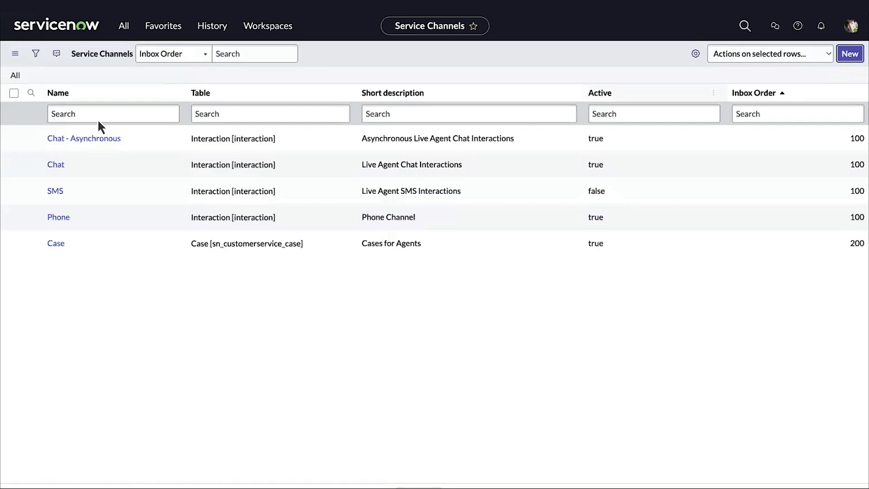
Start a new Case-table service channel with advanced condition Channel is Email
{"action": "left_click", "coordinate": [850, 54]}
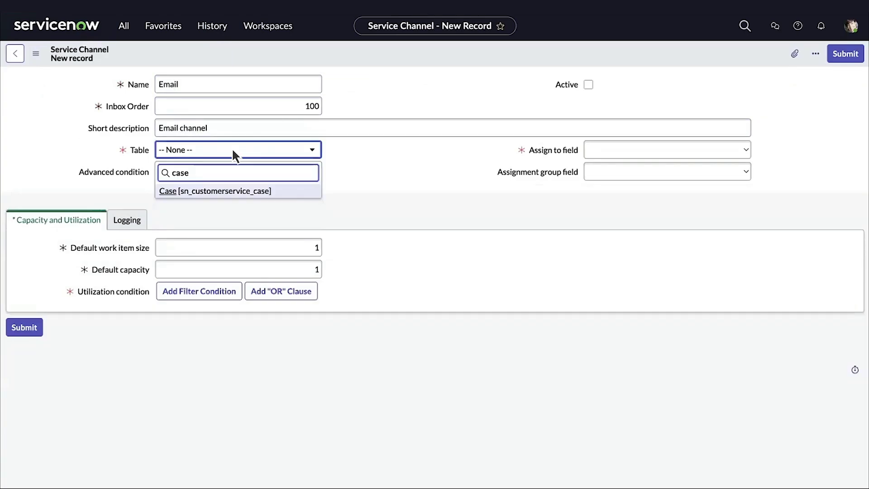
{"action": "left_click", "coordinate": [232, 190]}
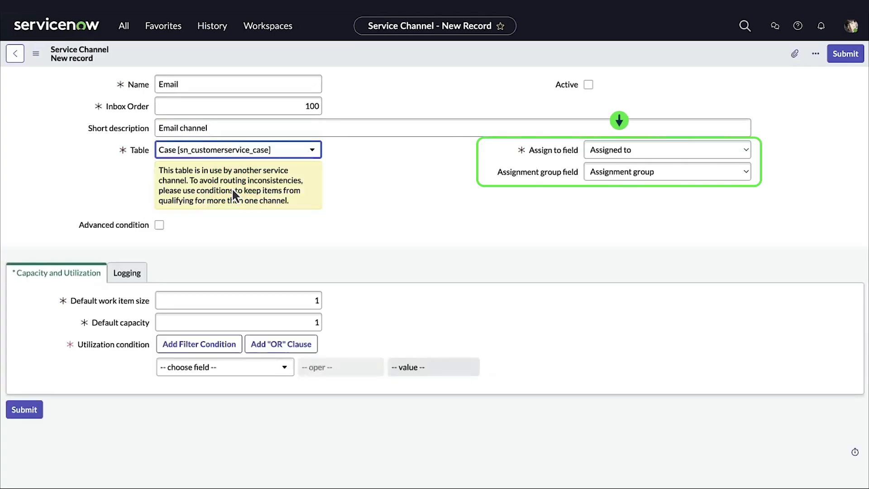
{"action": "left_click", "coordinate": [158, 225]}
{"action": "left_click", "coordinate": [236, 267]}
{"action": "type", "text": "channel"}
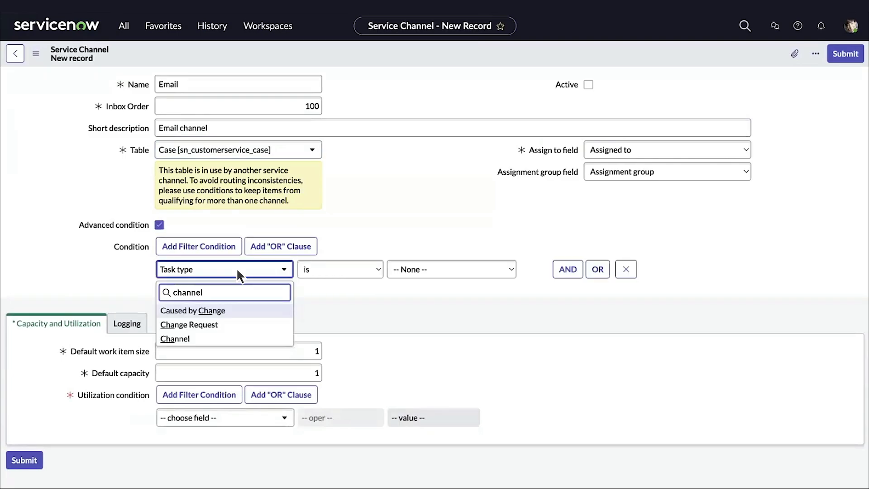
{"action": "left_click", "coordinate": [174, 338]}
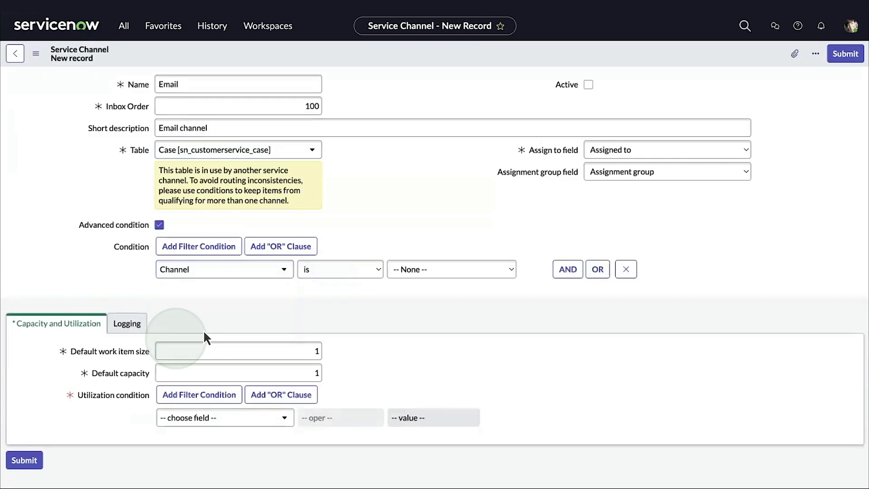
{"action": "left_click", "coordinate": [451, 269]}
{"action": "left_click", "coordinate": [407, 306]}
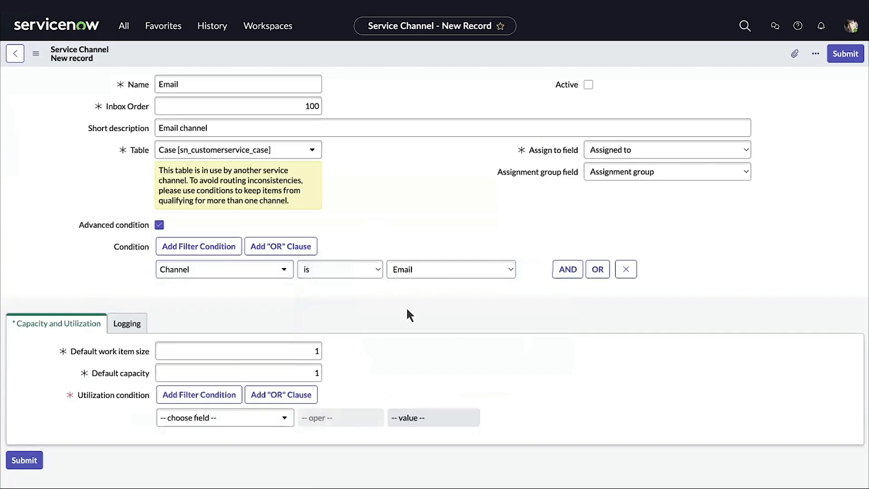
Set the utilization condition to State is one of New, Open
{"action": "left_click", "coordinate": [222, 416]}
{"action": "type", "text": "State"}
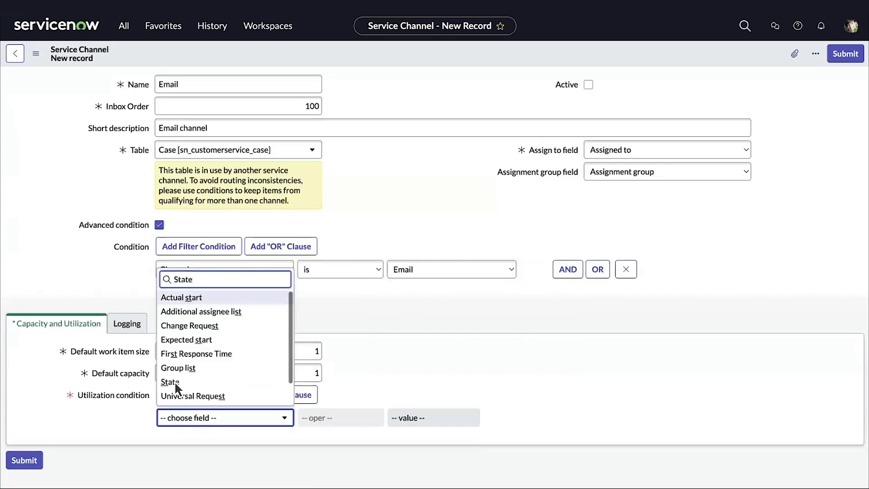
{"action": "left_click", "coordinate": [170, 381]}
{"action": "left_click", "coordinate": [340, 417]}
{"action": "left_click", "coordinate": [327, 443]}
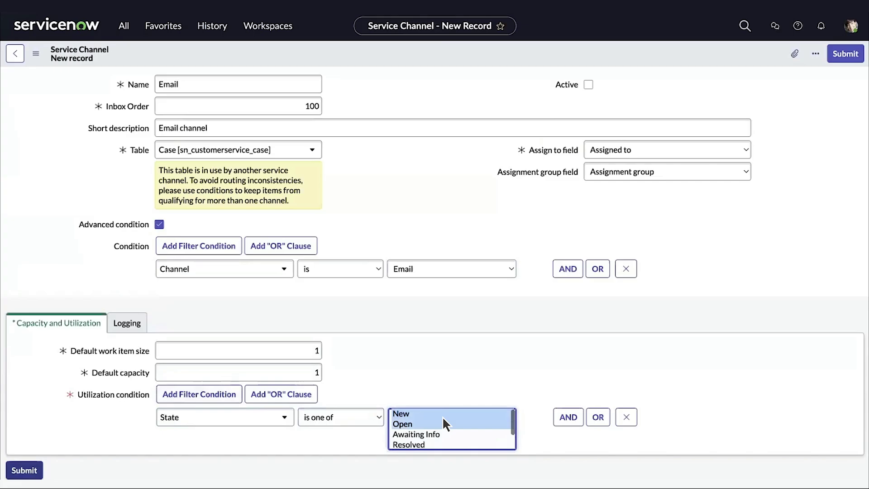
Submit the Email channel and add a queue named 'Email queue' to it
{"action": "left_click", "coordinate": [24, 471]}
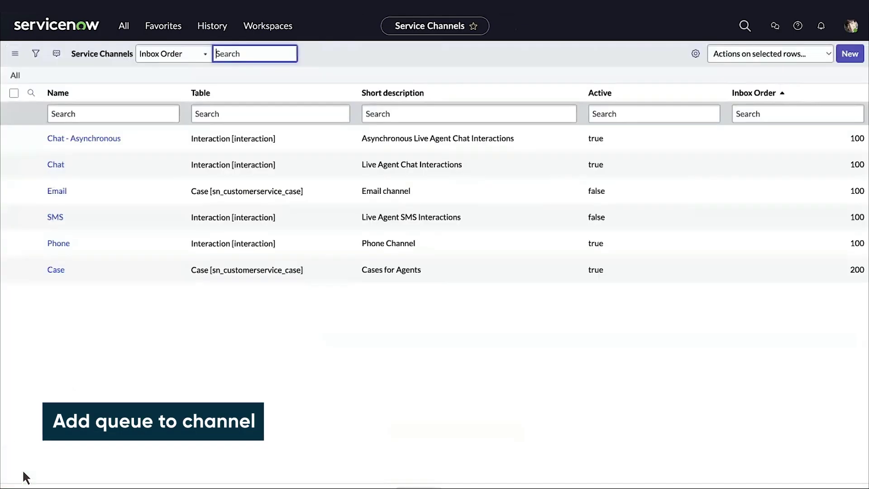
{"action": "left_click", "coordinate": [57, 192]}
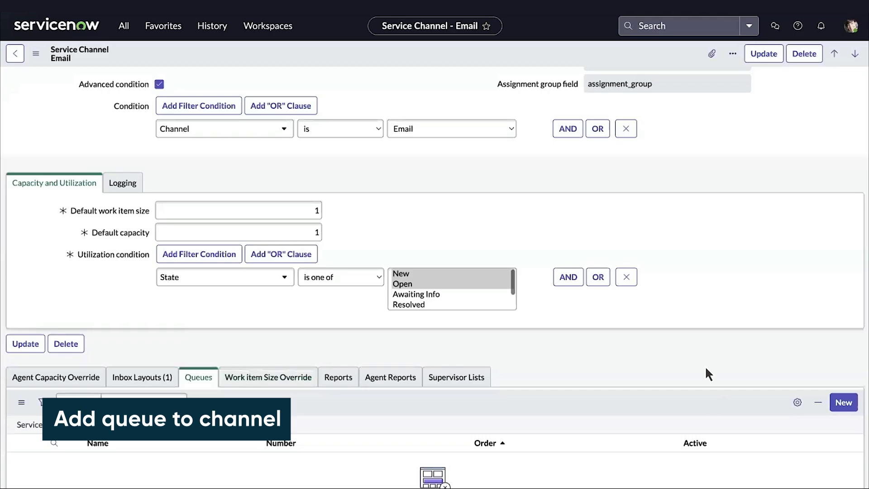
{"action": "left_click", "coordinate": [841, 402]}
{"action": "type", "text": "Email queue"}
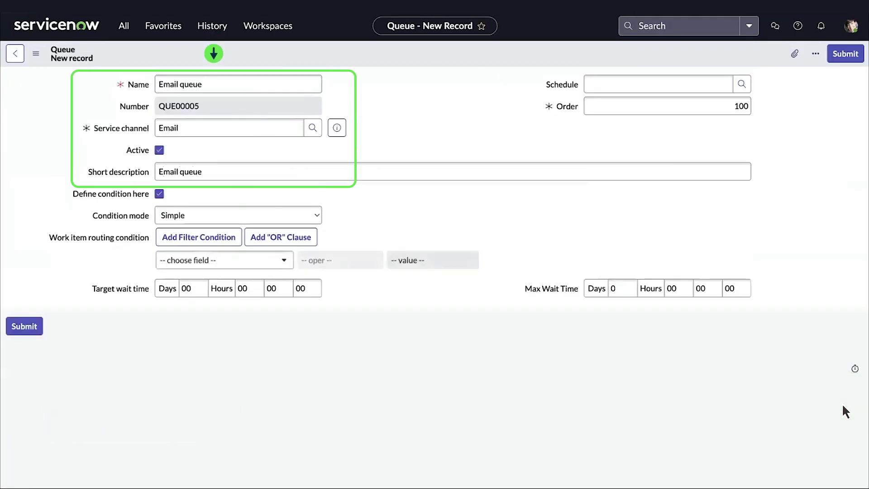
{"action": "left_click", "coordinate": [23, 326]}
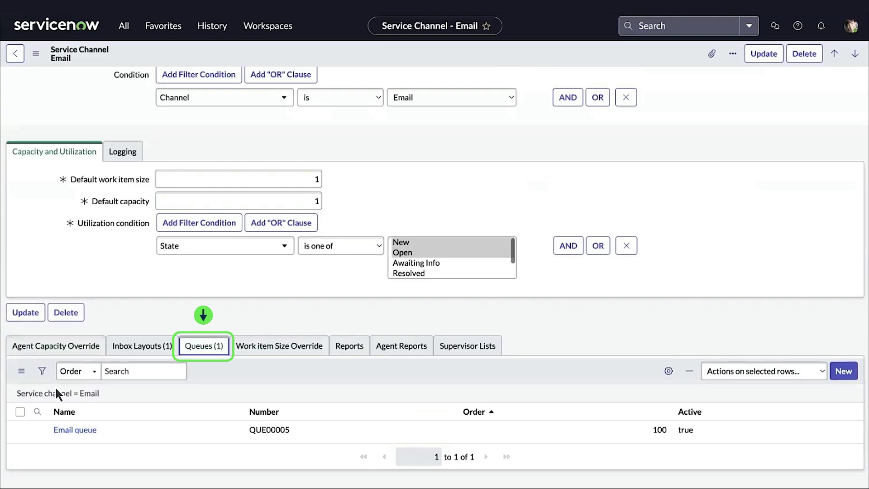
Add an Email queue eligibility rule: Case Assignment Rule, group Sales Support
{"action": "left_click", "coordinate": [75, 430]}
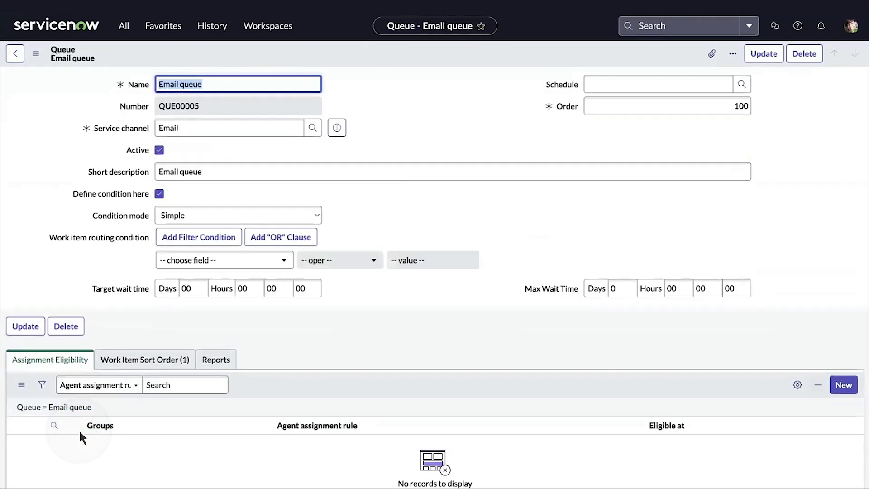
{"action": "left_click", "coordinate": [843, 384]}
{"action": "left_click", "coordinate": [238, 84]}
{"action": "type", "text": "case"}
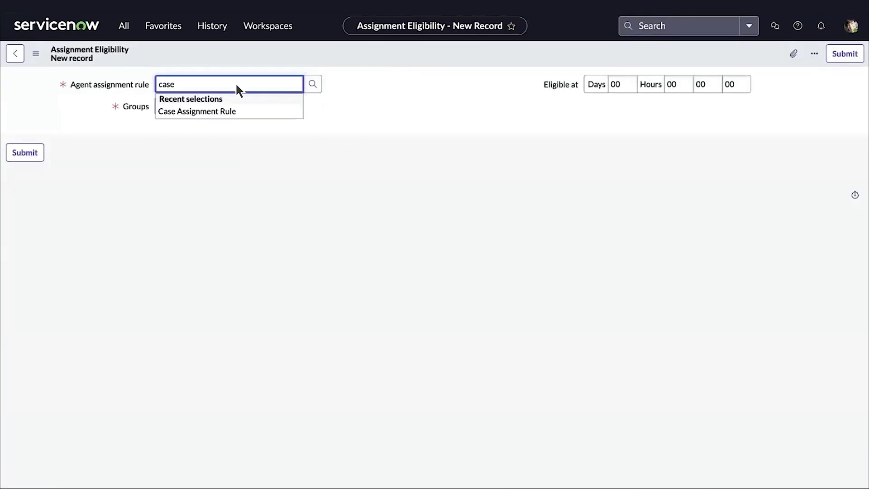
{"action": "left_click", "coordinate": [197, 112]}
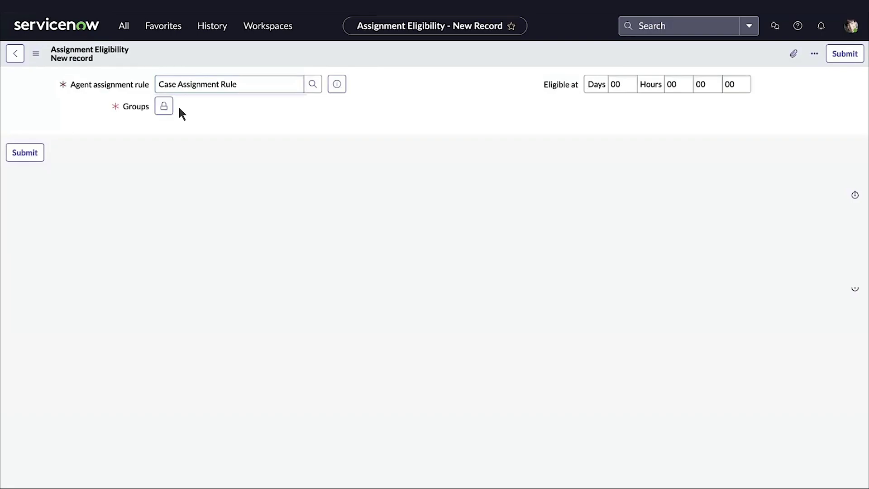
{"action": "left_click", "coordinate": [162, 106]}
{"action": "type", "text": "sales"}
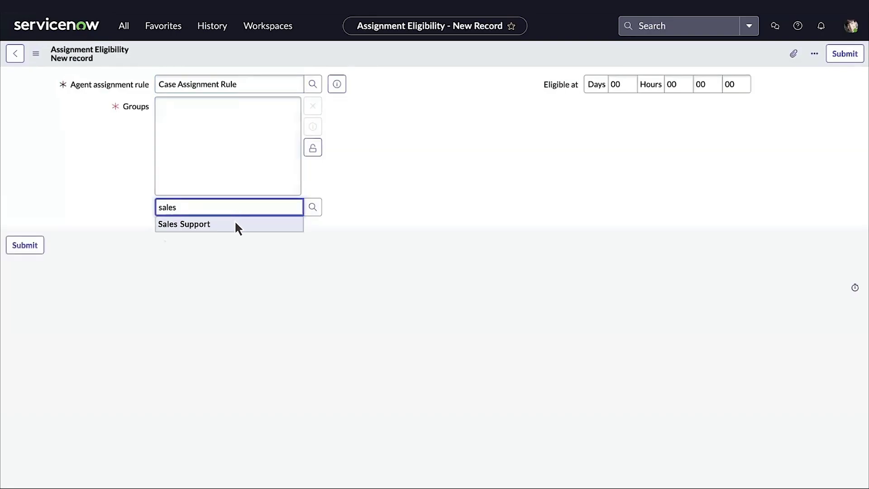
{"action": "left_click", "coordinate": [233, 223]}
{"action": "left_click", "coordinate": [312, 148]}
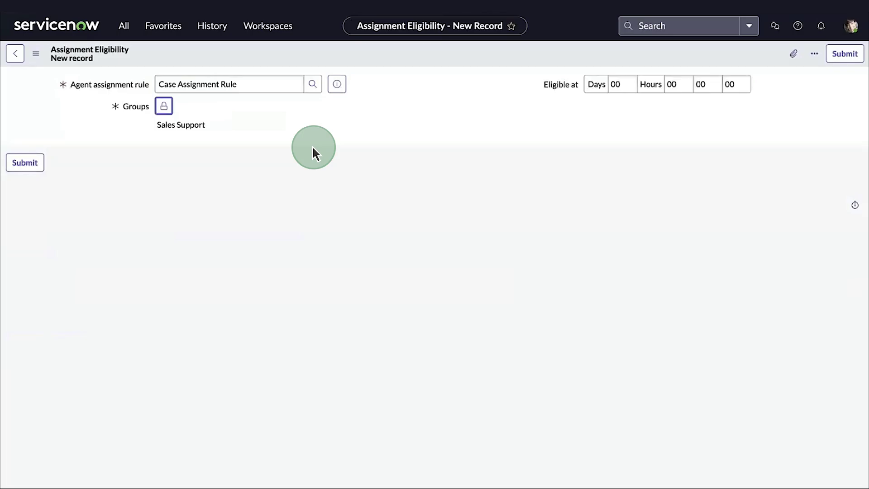
{"action": "left_click", "coordinate": [27, 163]}
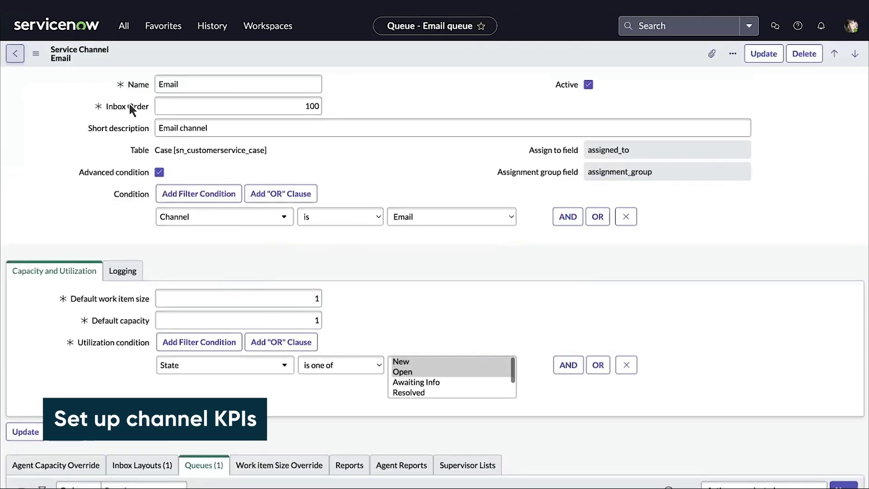
Switch to Manager Workspace and refresh the Channels and queues overview cards
{"action": "left_click", "coordinate": [268, 26]}
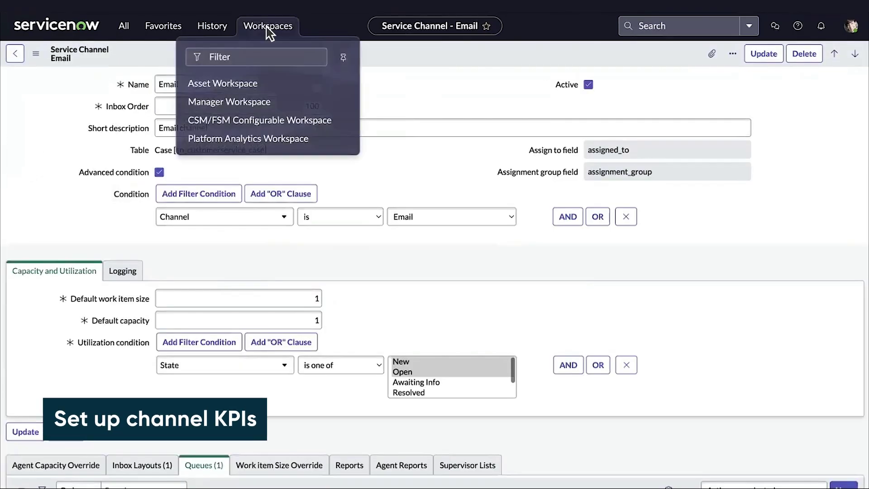
{"action": "left_click", "coordinate": [228, 101]}
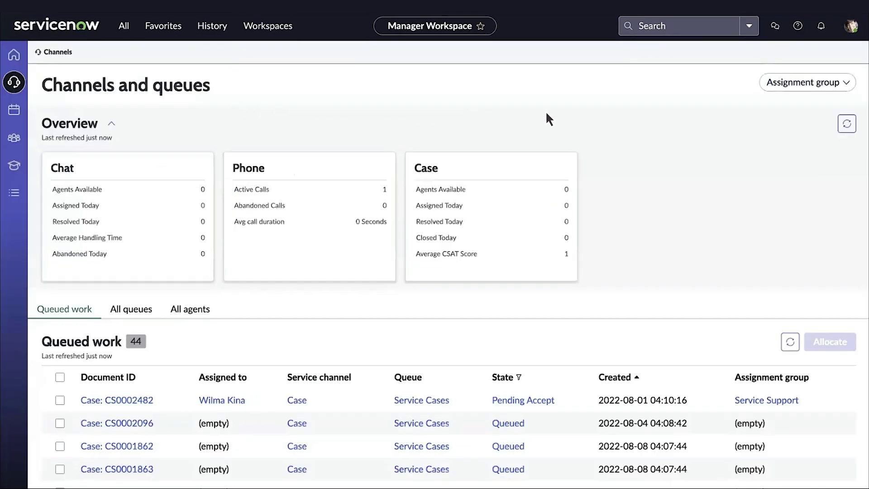
{"action": "left_click", "coordinate": [847, 124]}
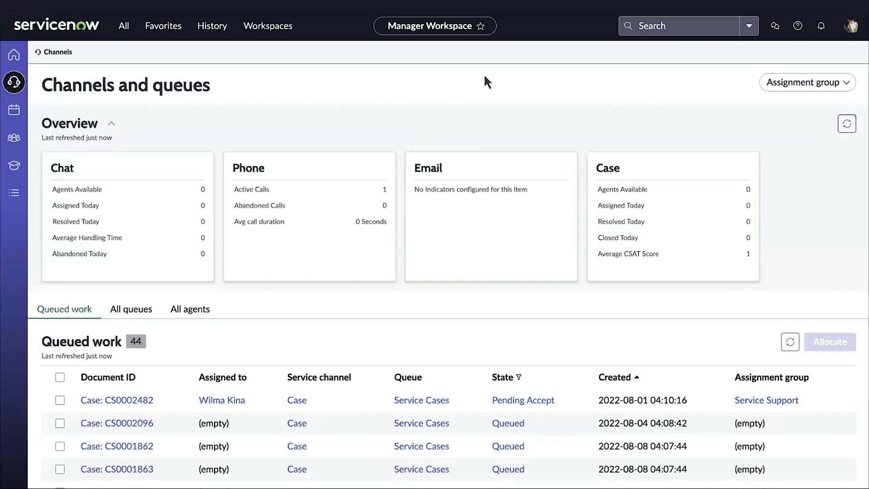
Open the Reports editor of the Email service channel
{"action": "left_click", "coordinate": [124, 26]}
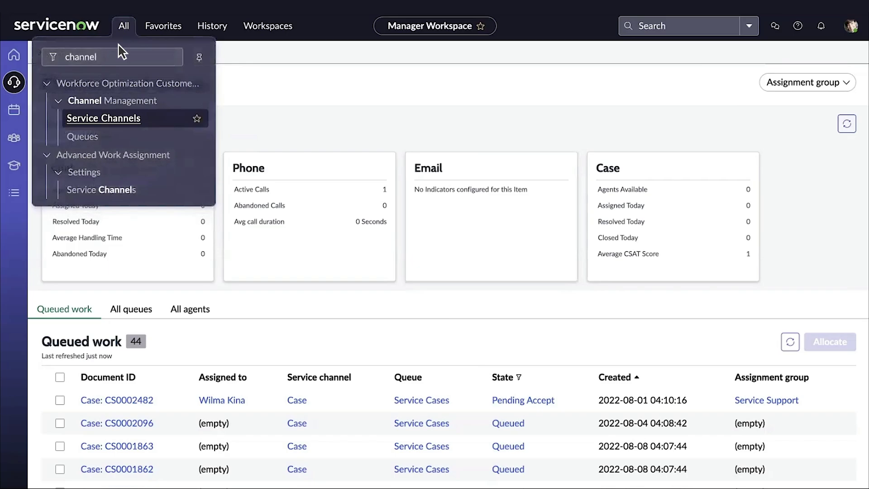
{"action": "left_click", "coordinate": [100, 121]}
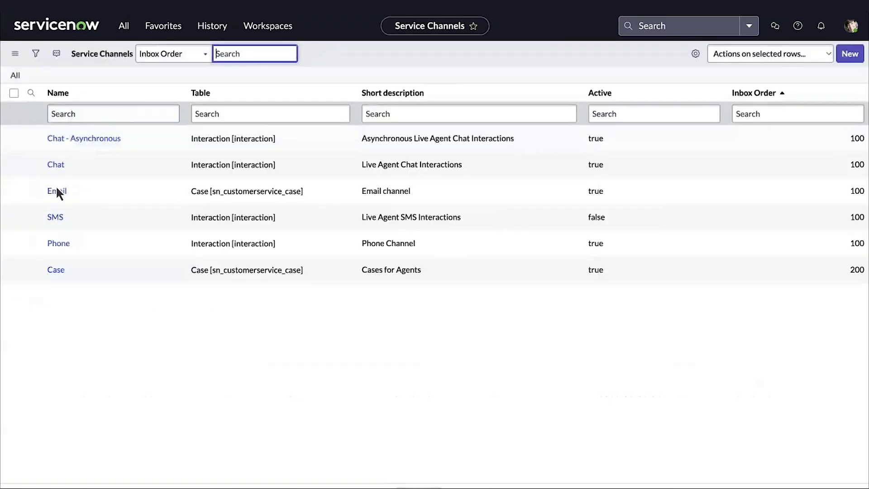
{"action": "left_click", "coordinate": [55, 191]}
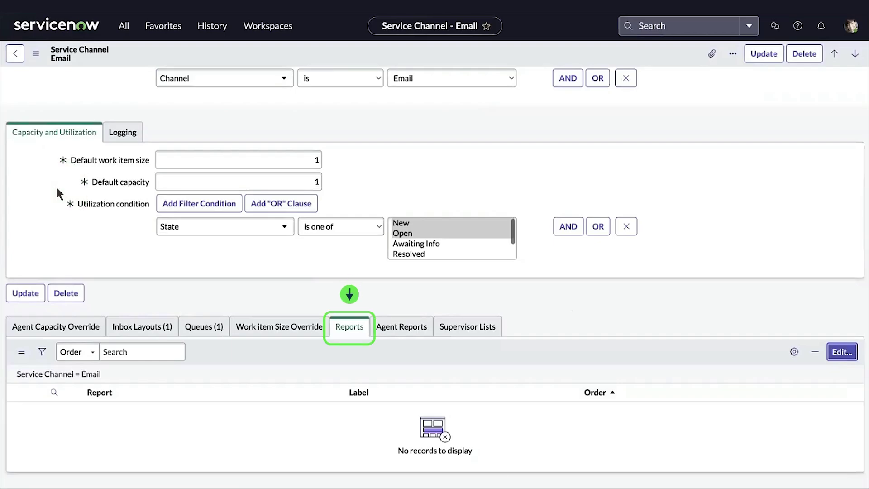
{"action": "left_click", "coordinate": [840, 352]}
Add the Emails Resolved today and Agents Available to take Emails Work Items reports
{"action": "left_click", "coordinate": [283, 153]}
{"action": "type", "text": "email"}
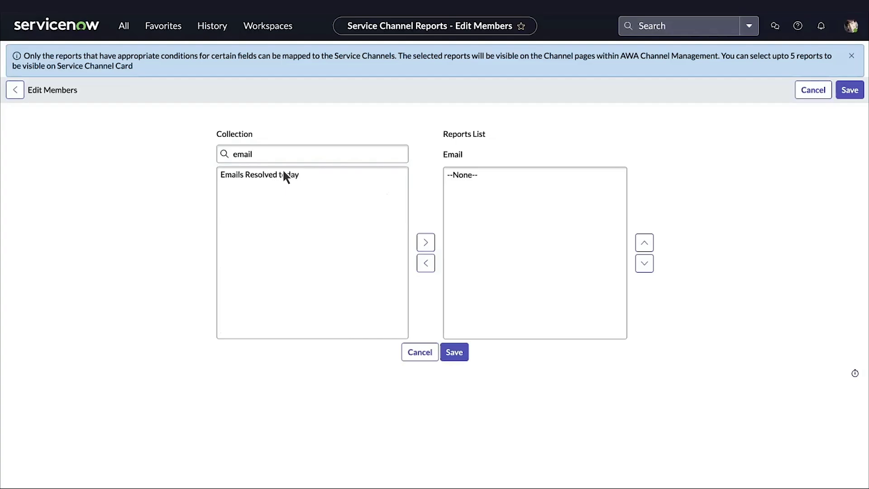
{"action": "double_click", "coordinate": [282, 175]}
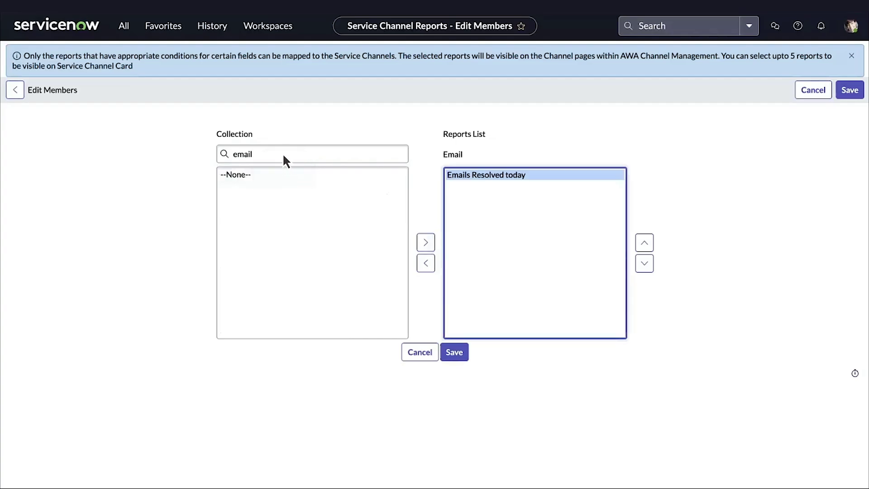
{"action": "left_click", "coordinate": [284, 154]}
{"action": "key", "text": "ctrl+a"}
{"action": "key", "text": "BackSpace"}
{"action": "double_click", "coordinate": [292, 309]}
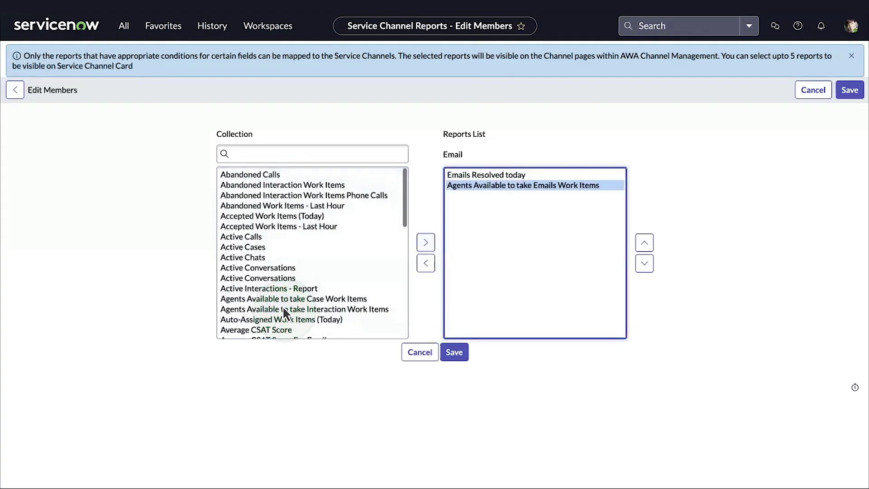
Save the Email channel's two reports and refresh the Manager Workspace overview
{"action": "left_click", "coordinate": [455, 351]}
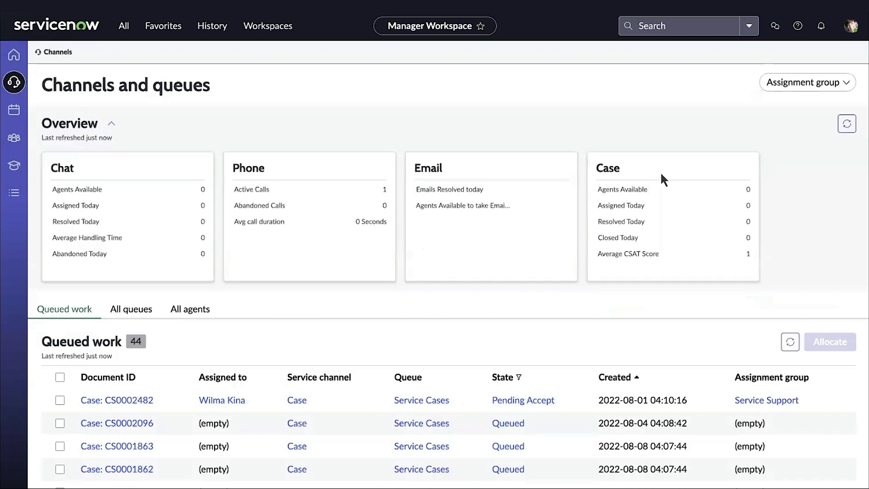
{"action": "left_click", "coordinate": [847, 123]}
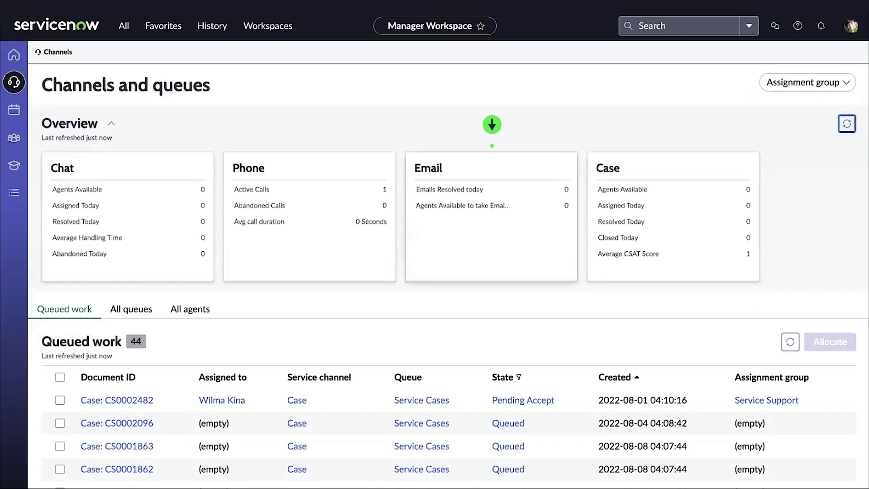